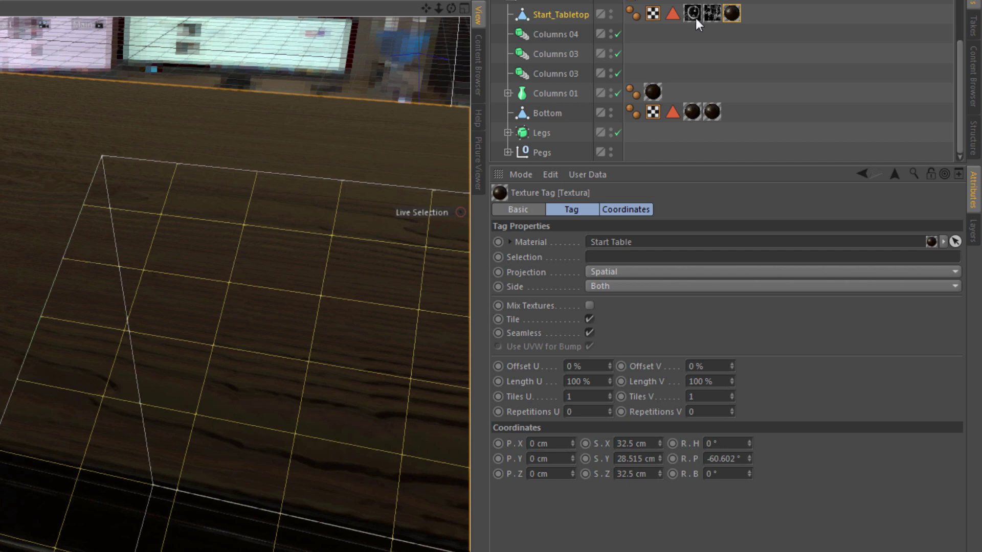
Move the ring bowls texture tag to the end of Start_Tabletop's tag row.
{"action": "left_click_drag", "start_coordinate": [693, 15], "coordinate": [749, 15]}
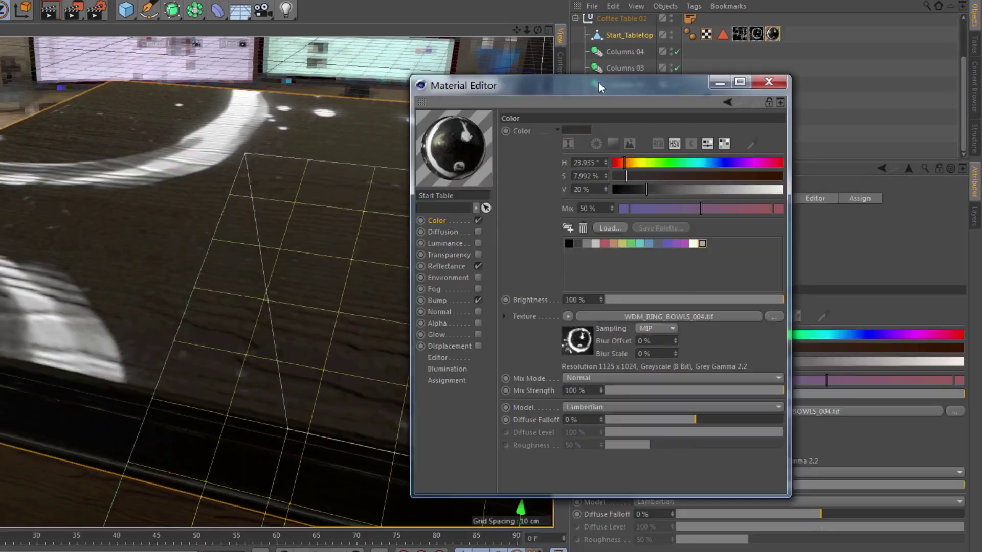
Drag the Start Table Material Editor window over to the right side of the screen.
{"action": "left_click_drag", "start_coordinate": [599, 82], "coordinate": [793, 118]}
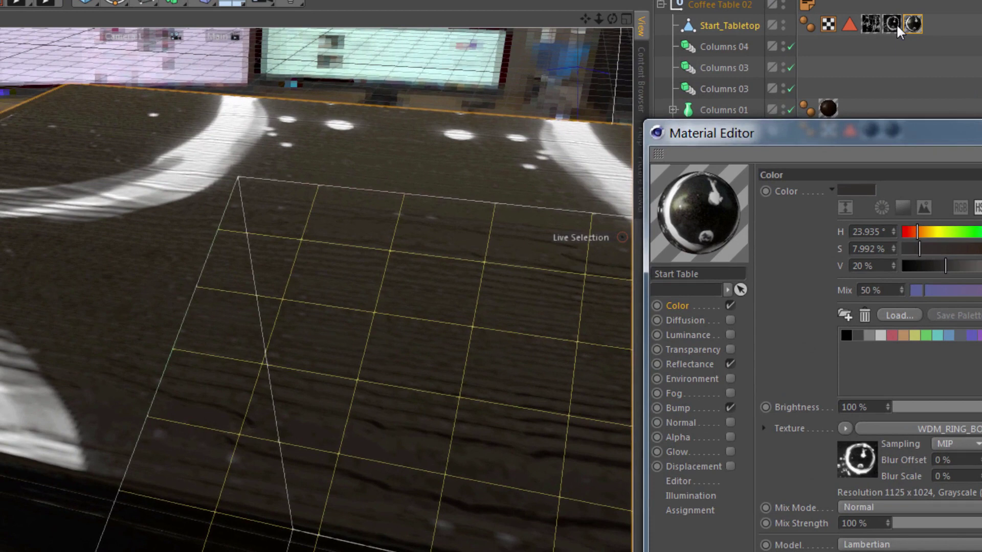
Place the ring texture tag after the Start Table tag on Start_Tabletop.
{"action": "left_click_drag", "start_coordinate": [895, 23], "coordinate": [918, 23]}
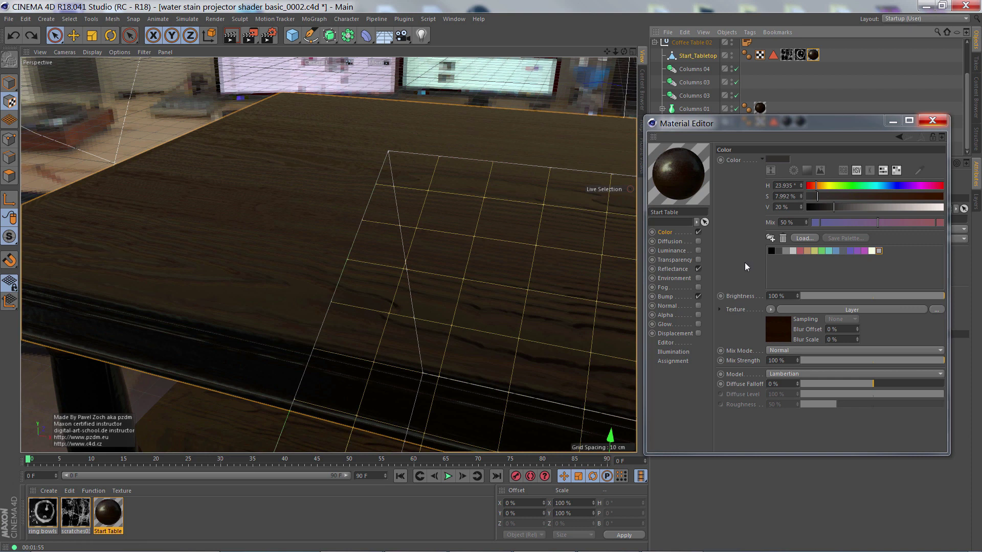
Duplicate the reflect reflectance layer and rename the copy 'rings'.
{"action": "left_click", "coordinate": [678, 271]}
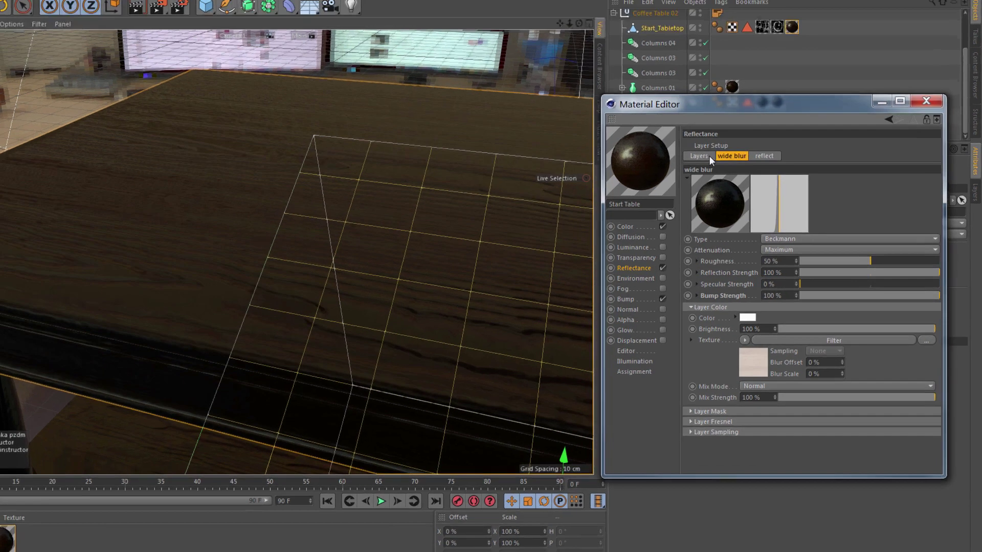
{"action": "left_click", "coordinate": [730, 169]}
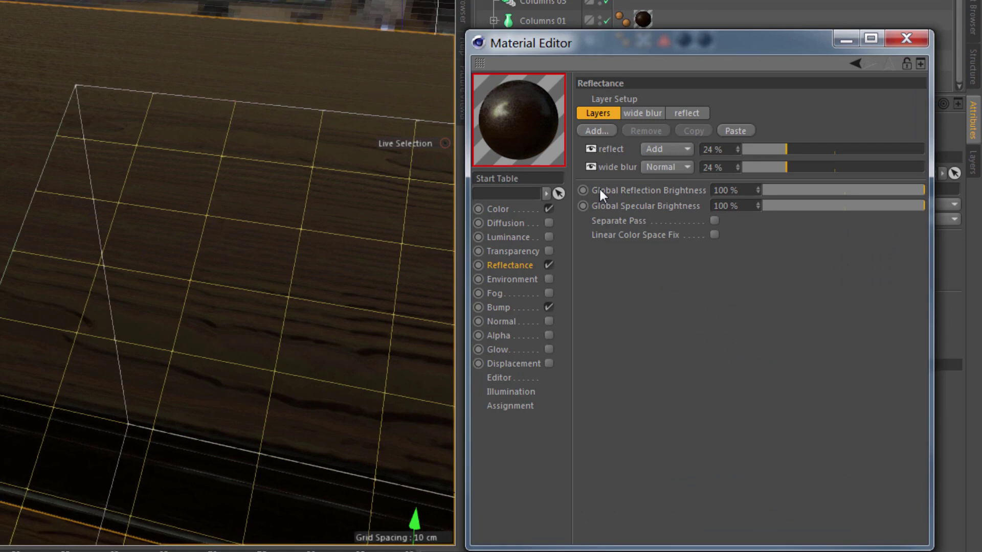
{"action": "left_click", "coordinate": [737, 194]}
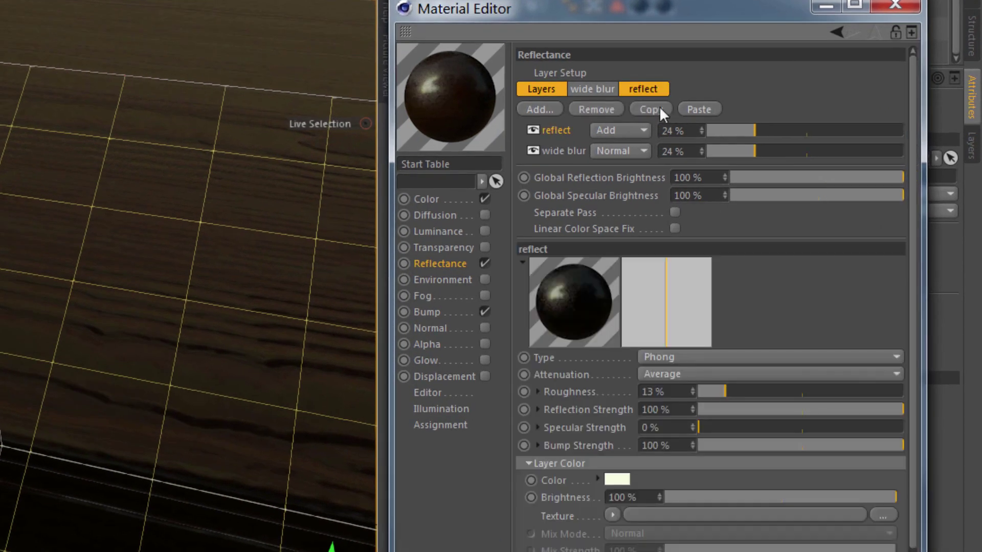
{"action": "left_click", "coordinate": [650, 109]}
{"action": "left_click", "coordinate": [697, 109]}
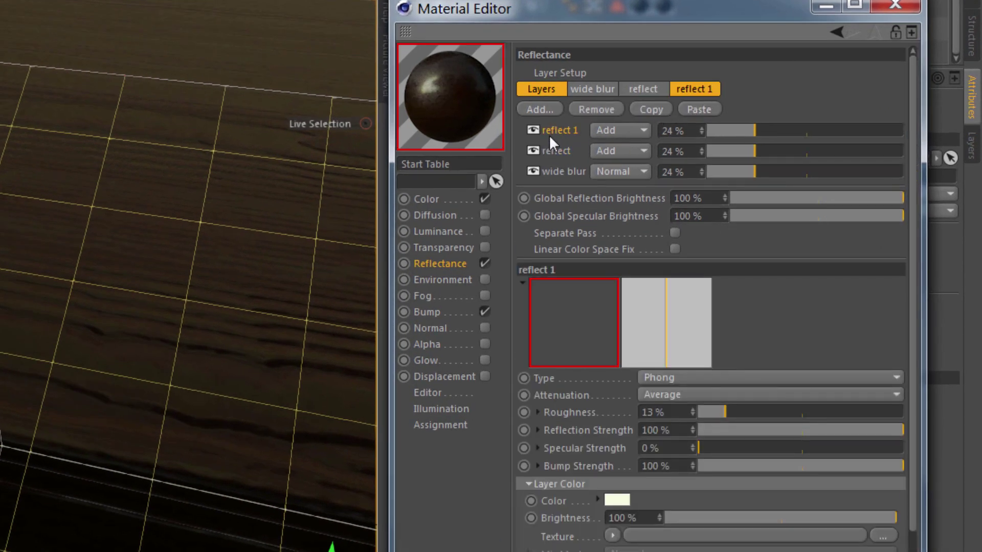
{"action": "double_click", "coordinate": [571, 132]}
{"action": "type", "text": "rings"}
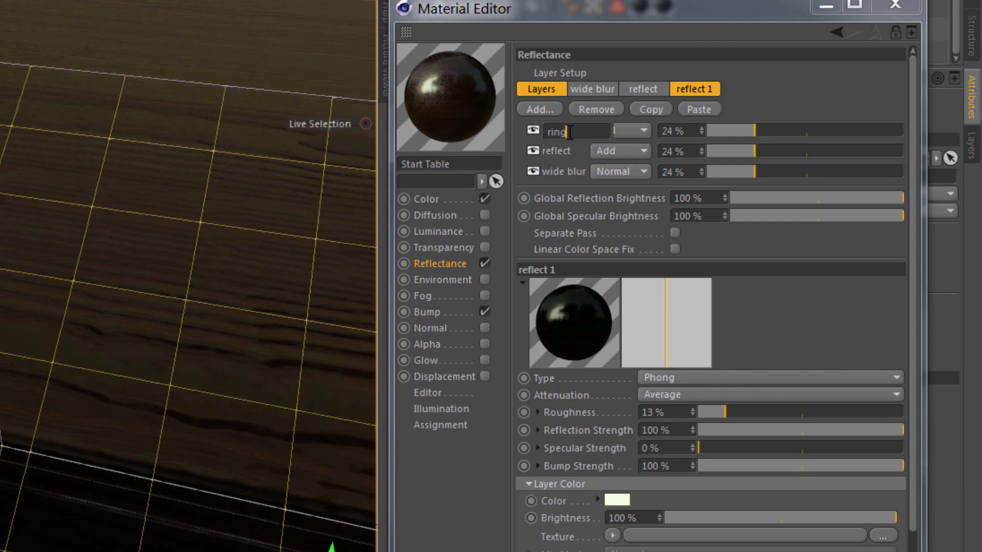
{"action": "key", "text": "Return"}
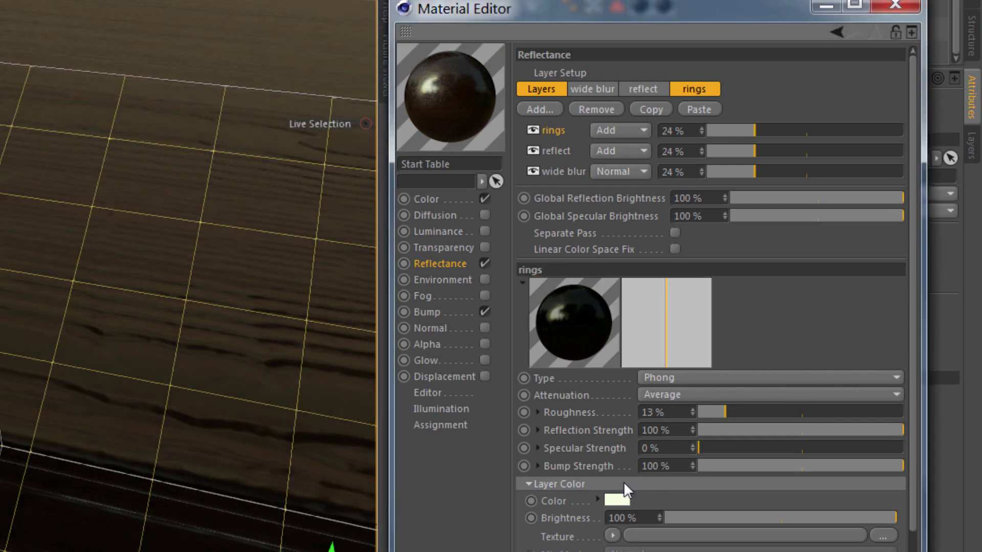
Paste the copied WDM_RING_BOWLS_004.tif shader as the rings layer's mask texture and enlarge the editor.
{"action": "left_click", "coordinate": [545, 482]}
{"action": "left_click", "coordinate": [542, 502]}
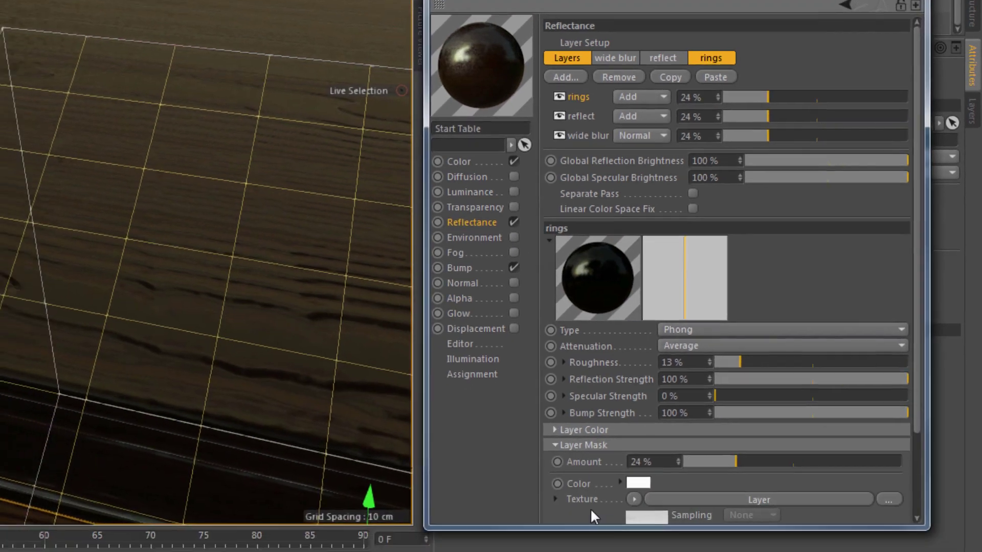
{"action": "left_click", "coordinate": [656, 440]}
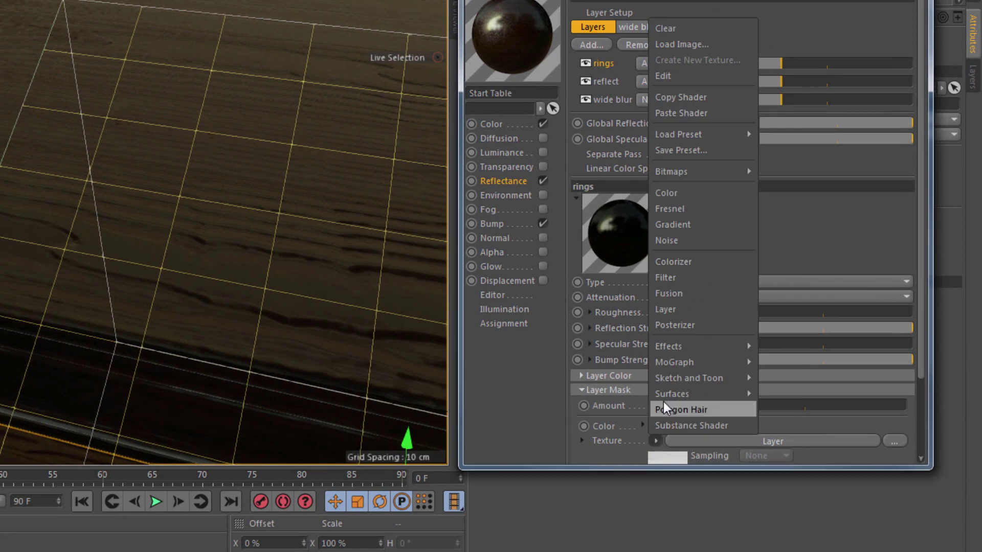
{"action": "left_click", "coordinate": [673, 113]}
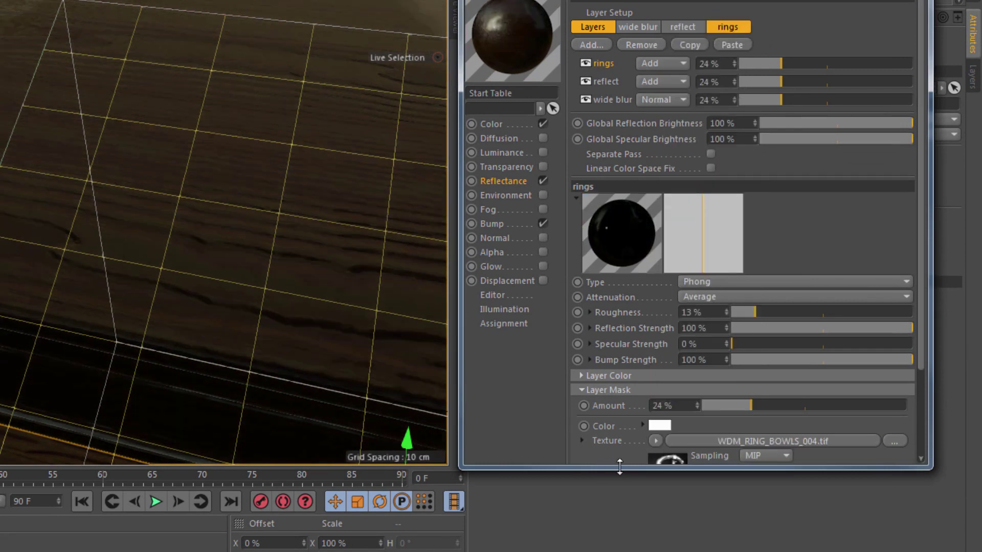
{"action": "left_click_drag", "start_coordinate": [620, 466], "coordinate": [651, 550]}
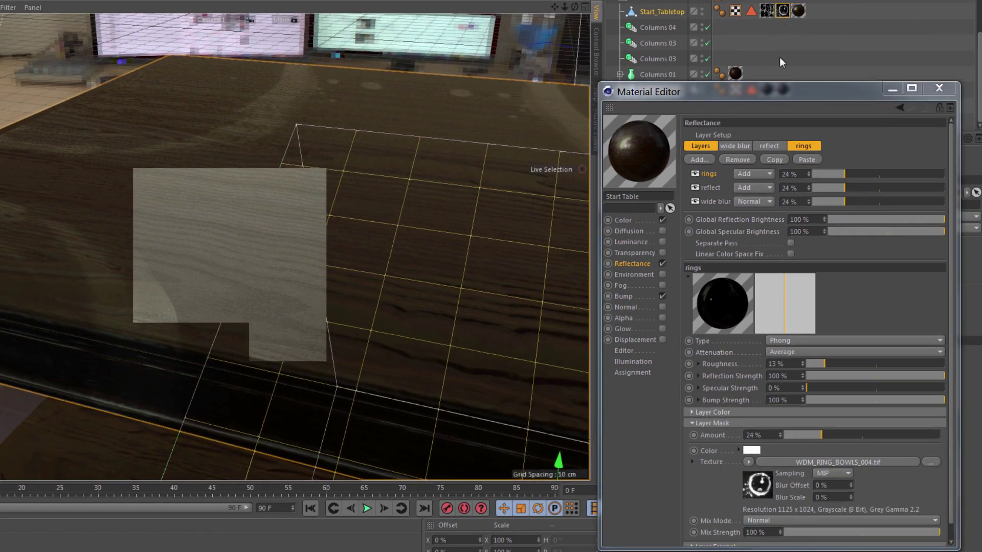
With the ring tag selected, wrap the rings mask image in a Projector shader and open its settings.
{"action": "left_click", "coordinate": [809, 13]}
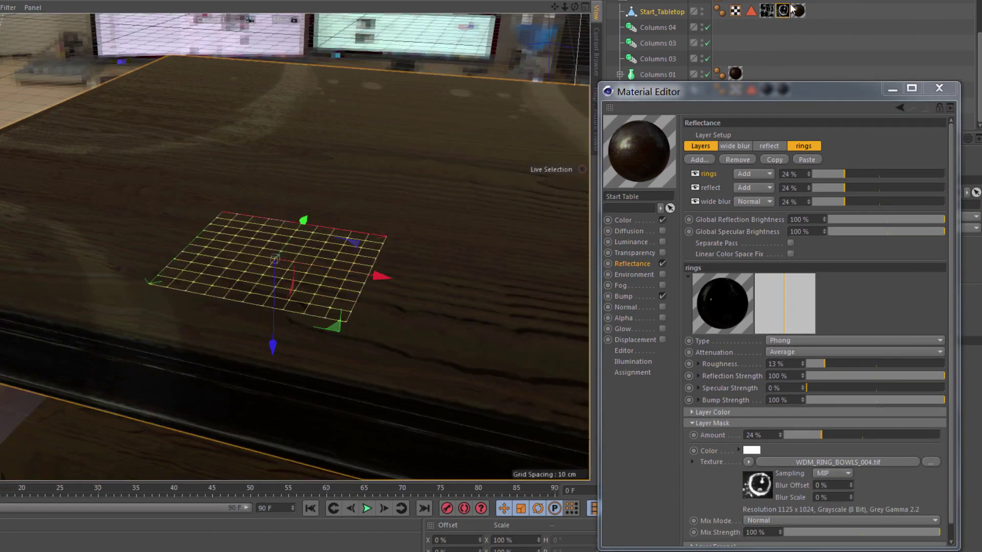
{"action": "left_click", "coordinate": [748, 462]}
{"action": "mouse_move", "coordinate": [769, 389]}
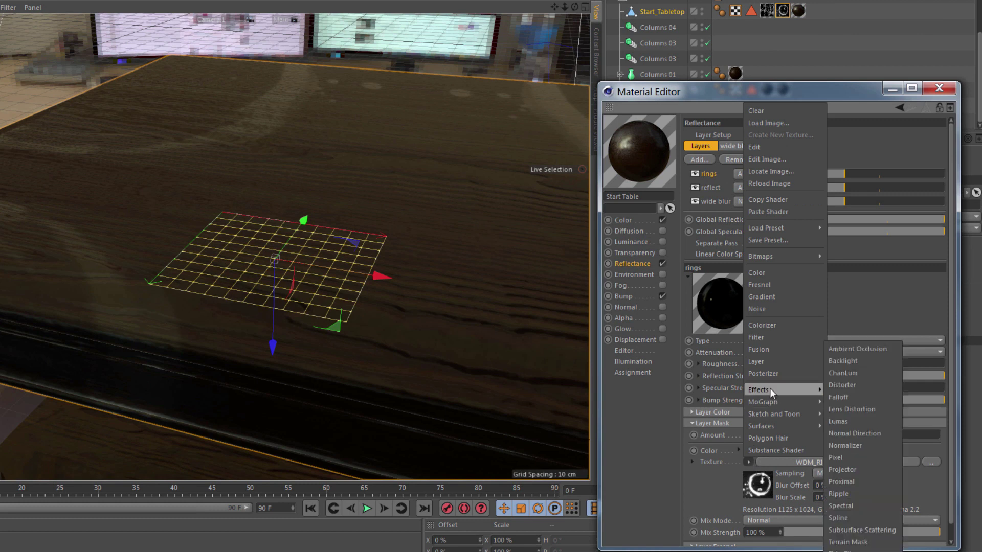
{"action": "left_click", "coordinate": [848, 469]}
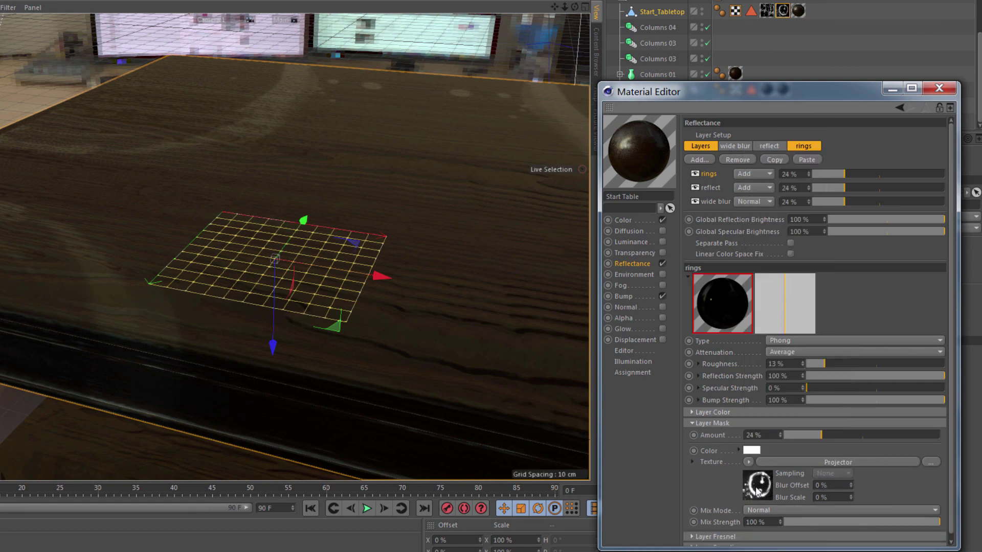
{"action": "left_click", "coordinate": [759, 486]}
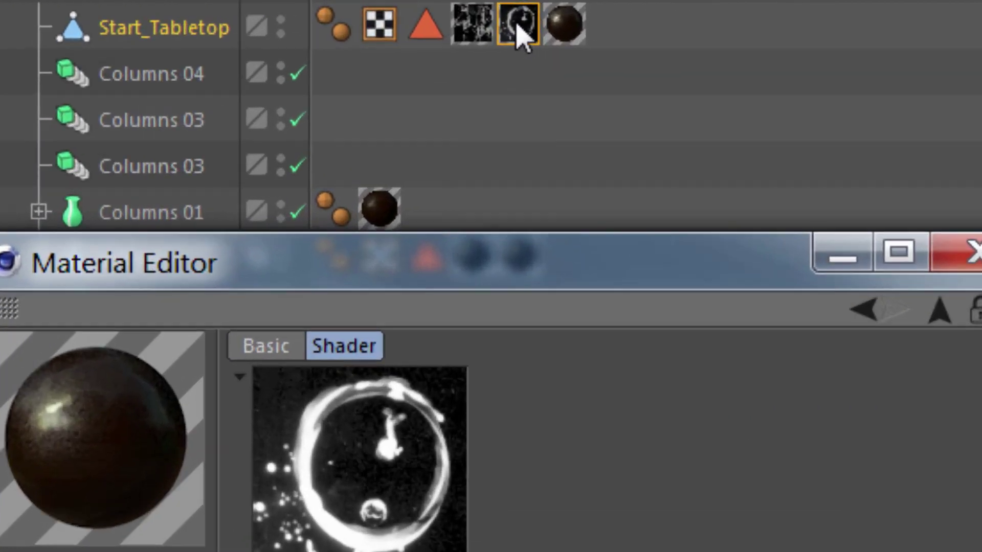
Paste the ring bowls tag's placement into the Projector, giving a Flat-projected single water ring.
{"action": "left_click", "coordinate": [534, 26]}
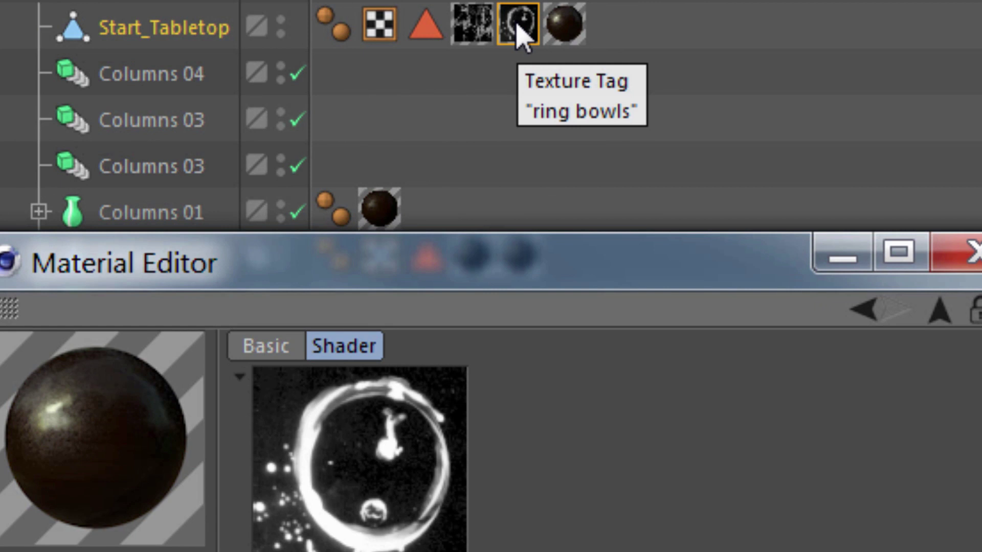
{"action": "left_click", "coordinate": [517, 25]}
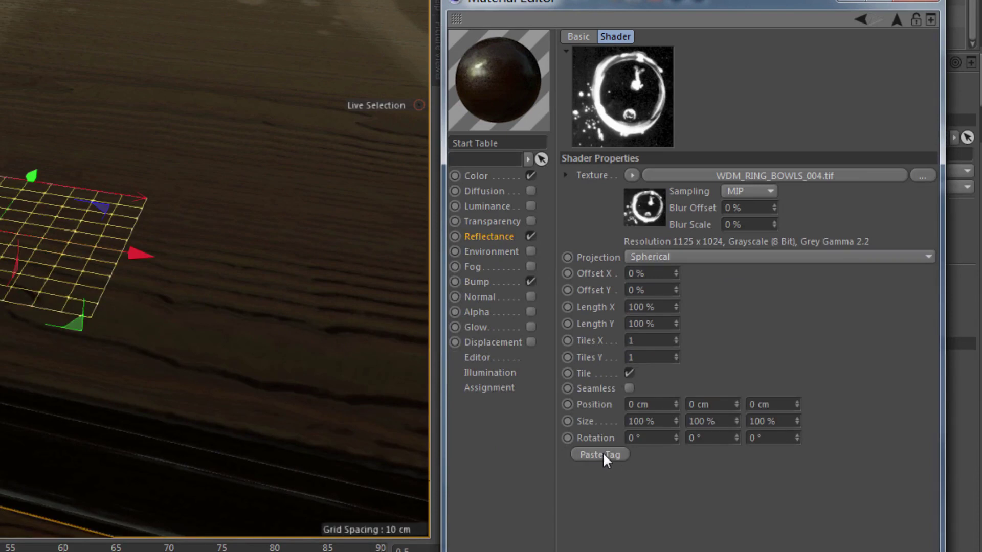
{"action": "left_click", "coordinate": [600, 454]}
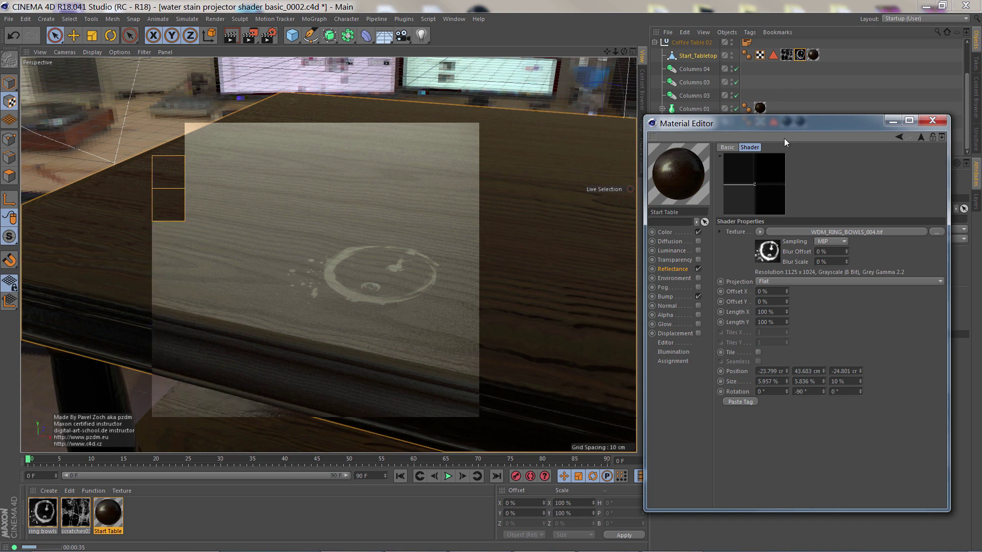
Open the wide blur reflectance layer and move the scratches tag ahead of the Start Table tag.
{"action": "left_click", "coordinate": [920, 136]}
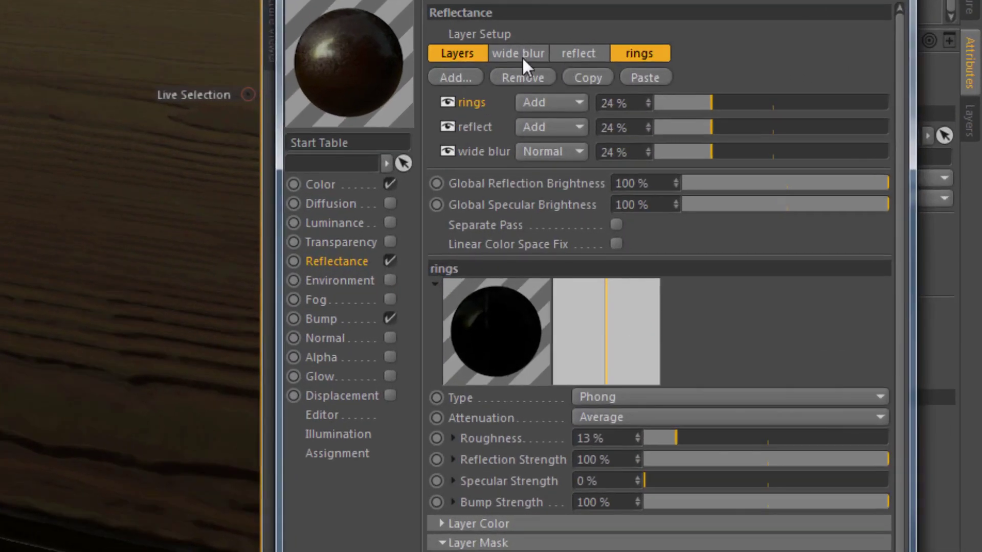
{"action": "left_click", "coordinate": [759, 170]}
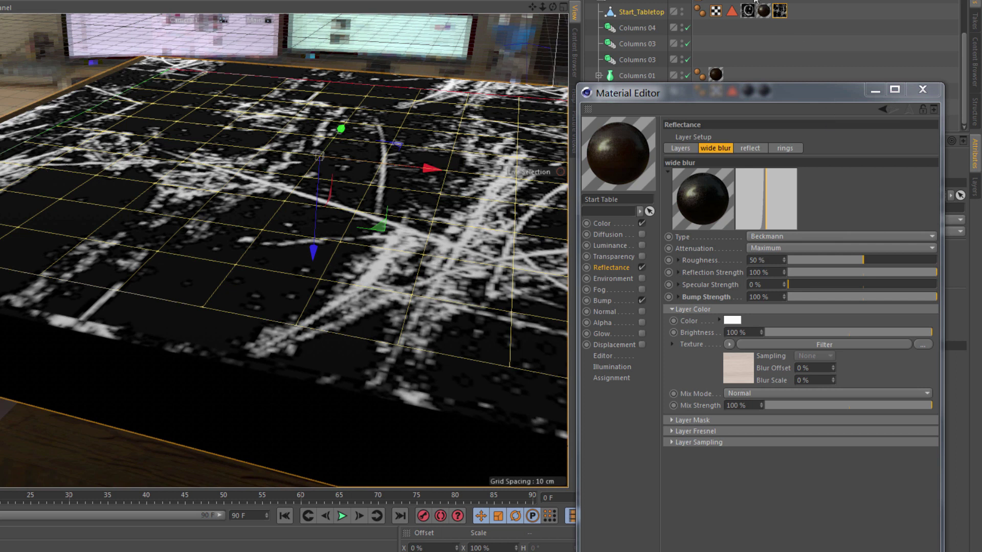
{"action": "left_click_drag", "start_coordinate": [781, 13], "coordinate": [759, 14]}
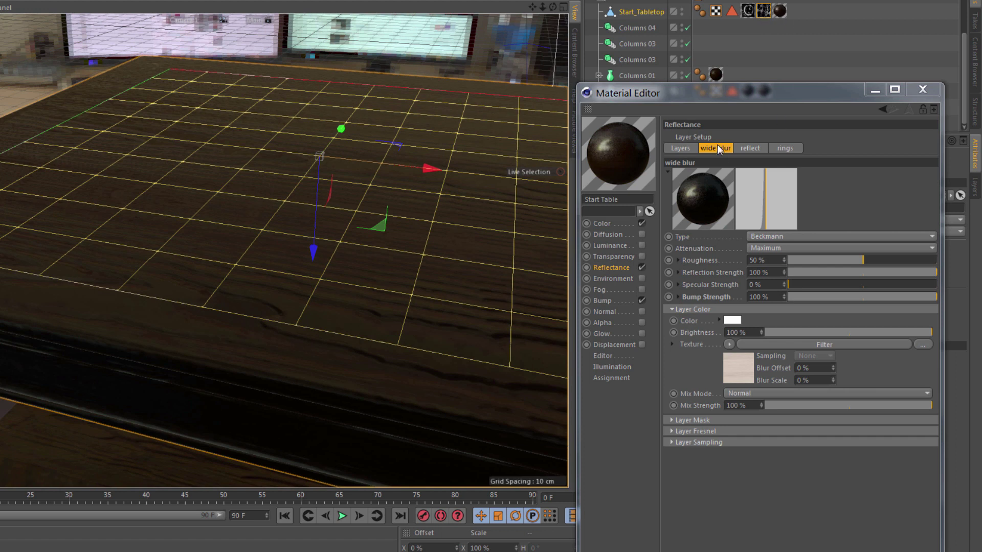
Expand the wide blur layer's Layer Mask settings, leaving its texture unchanged.
{"action": "left_click", "coordinate": [672, 420]}
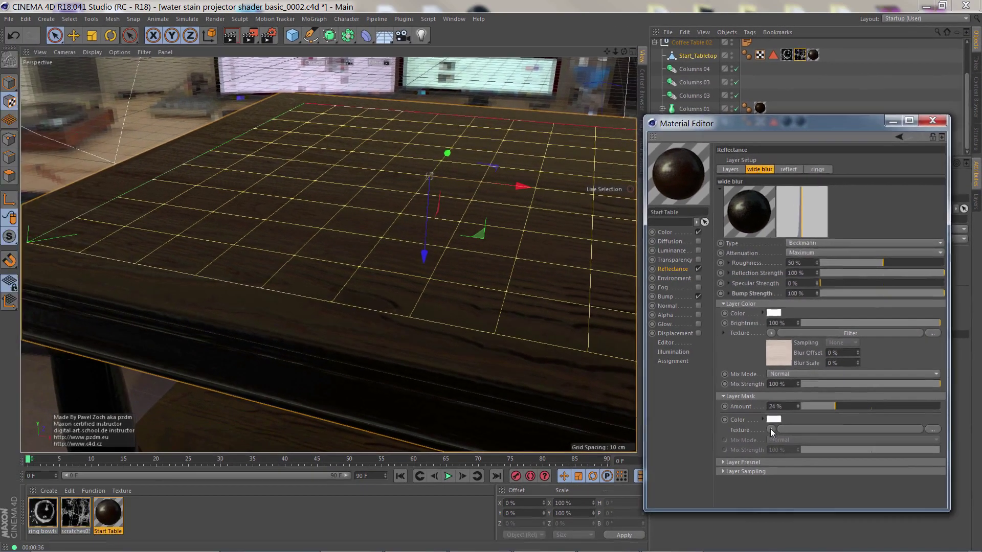
{"action": "left_click", "coordinate": [729, 459]}
{"action": "left_click", "coordinate": [111, 506]}
Copy the scratches03 material's Color image shader, then return to Start Table's reflectance layers.
{"action": "left_click", "coordinate": [80, 512]}
{"action": "left_click", "coordinate": [681, 234]}
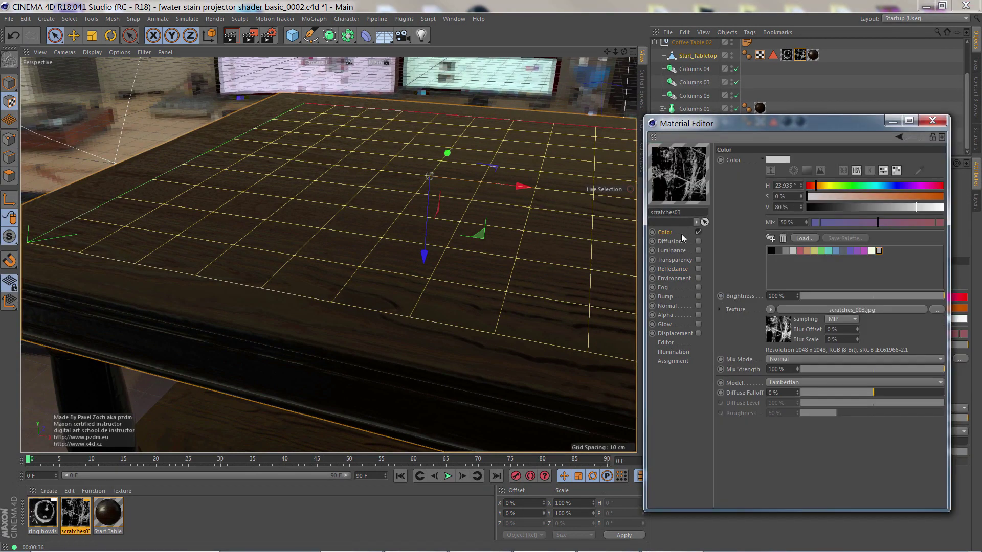
{"action": "left_click", "coordinate": [770, 309]}
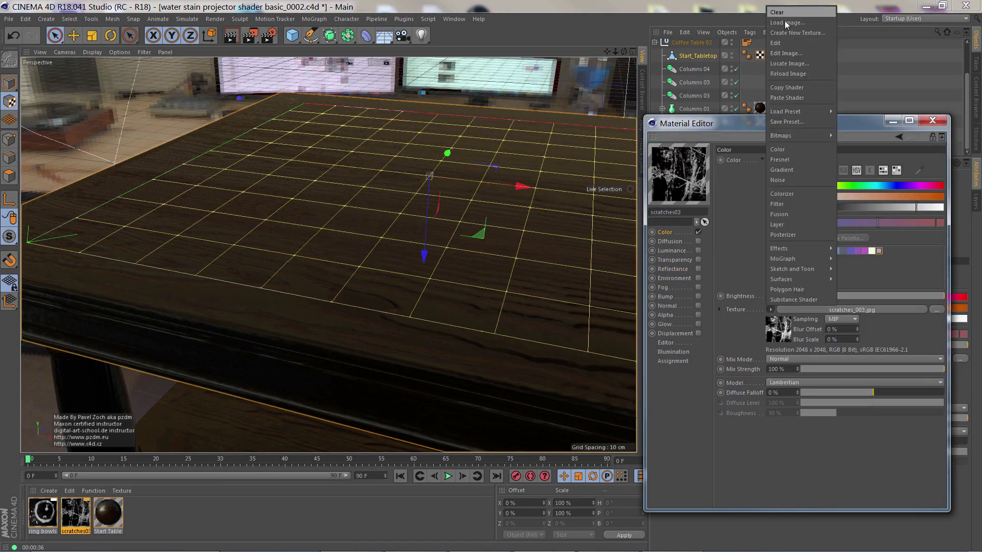
{"action": "left_click", "coordinate": [790, 87]}
{"action": "left_click", "coordinate": [108, 513]}
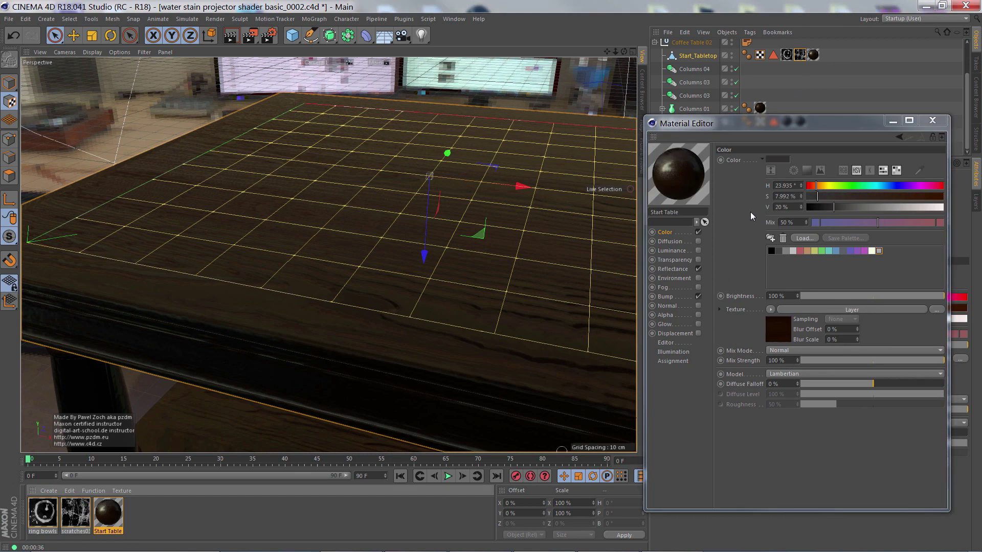
{"action": "left_click", "coordinate": [672, 269]}
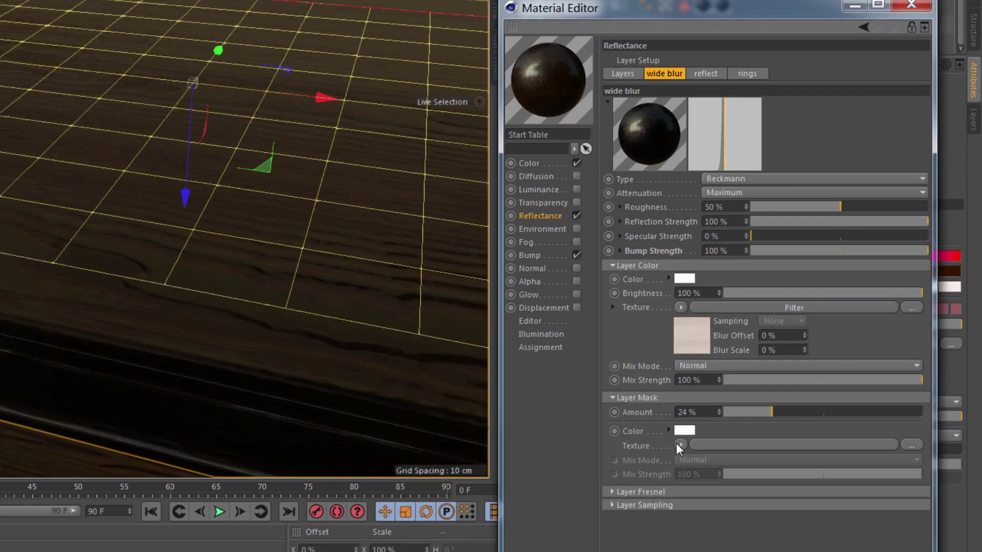
Paste the scratches_003.jpg shader into the wide blur mask and wrap it in a Projector shader.
{"action": "left_click", "coordinate": [771, 430]}
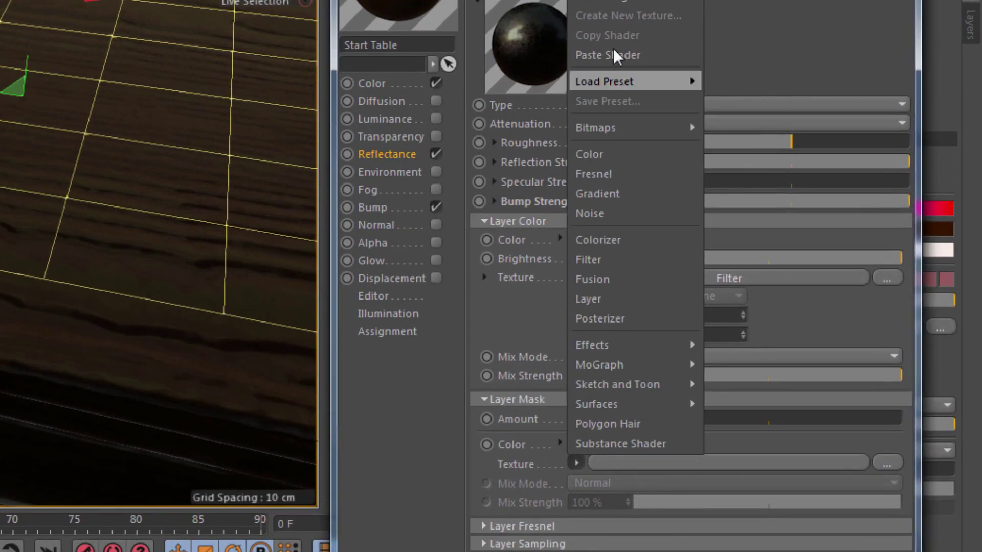
{"action": "left_click", "coordinate": [609, 54]}
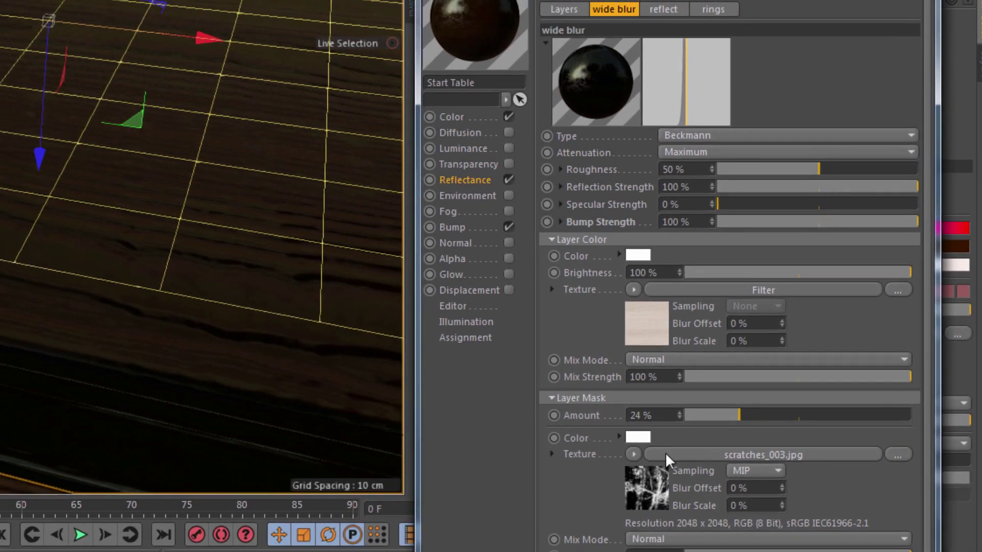
{"action": "left_click", "coordinate": [633, 453]}
{"action": "mouse_move", "coordinate": [670, 350]}
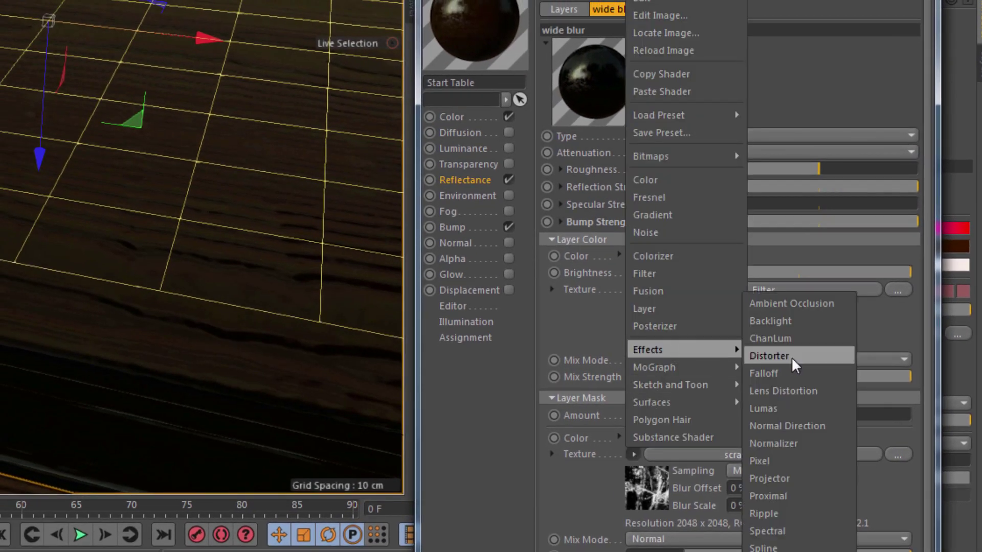
{"action": "left_click", "coordinate": [798, 476]}
Paste the scratches tag's position, size and rotation into the Projector for Flat projection.
{"action": "left_click", "coordinate": [647, 484]}
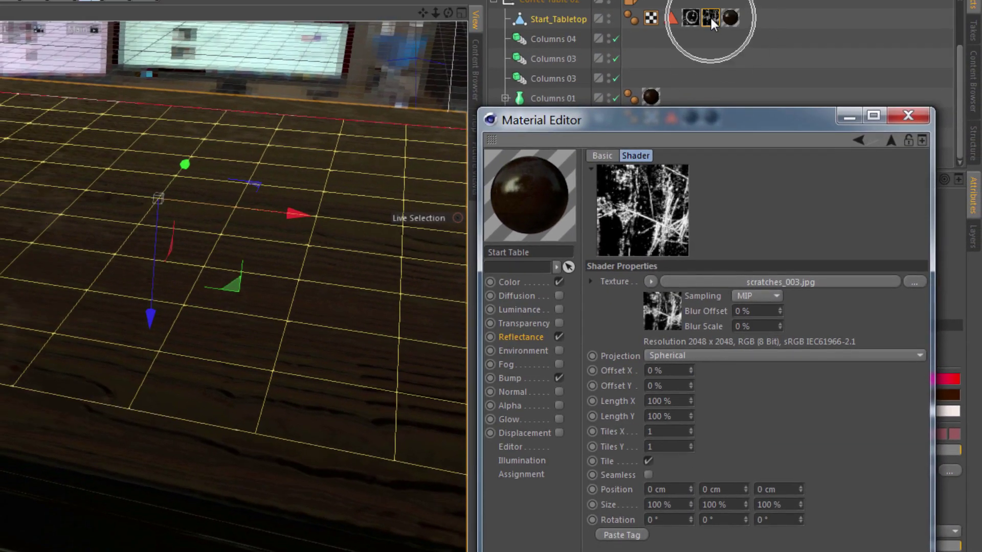
{"action": "left_click", "coordinate": [620, 535]}
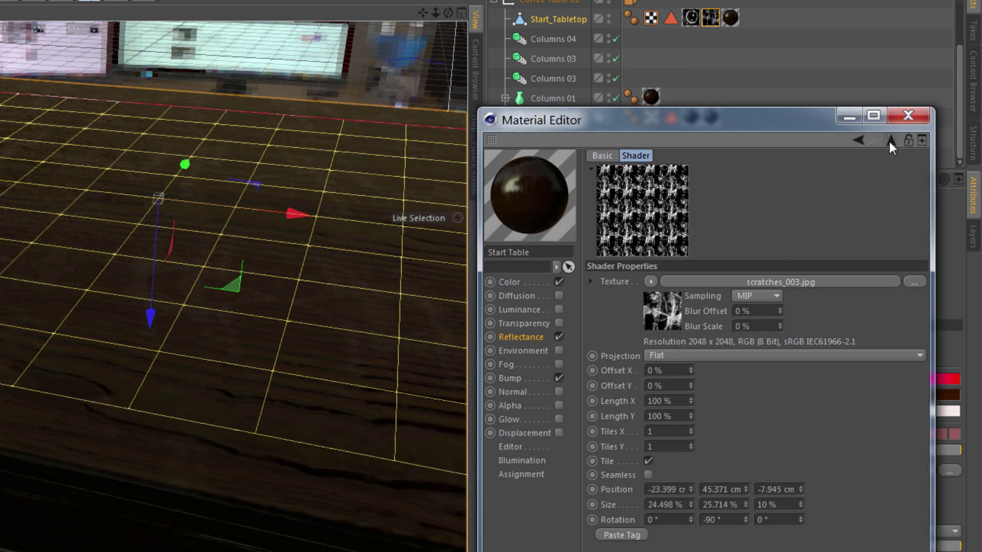
{"action": "left_click", "coordinate": [891, 140]}
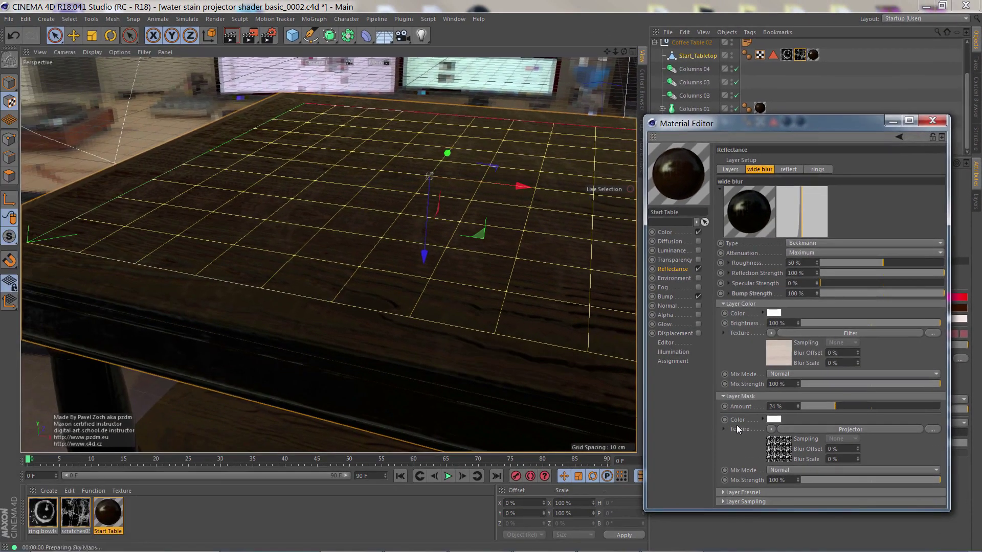